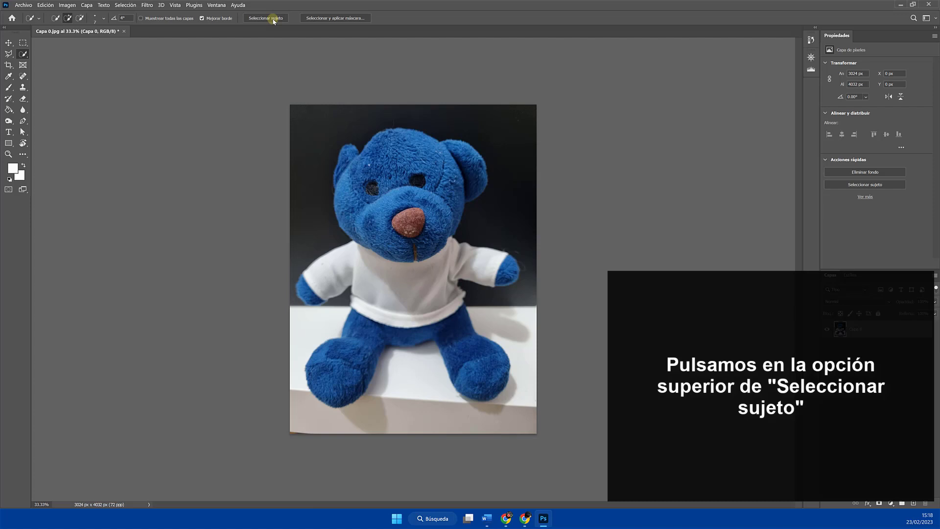
Select the teddy bear with Select Subject and open the selection in Select and Mask.
{"action": "left_click", "coordinate": [273, 20]}
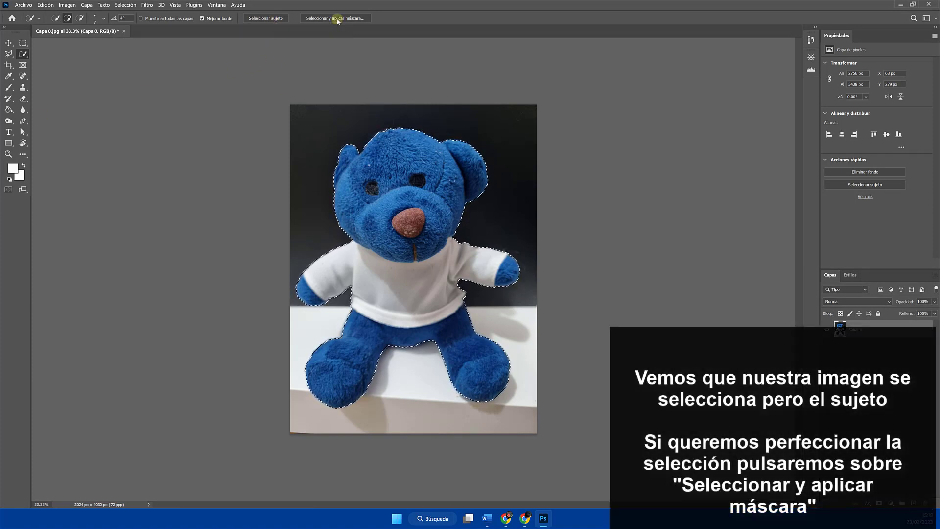
{"action": "left_click", "coordinate": [338, 19]}
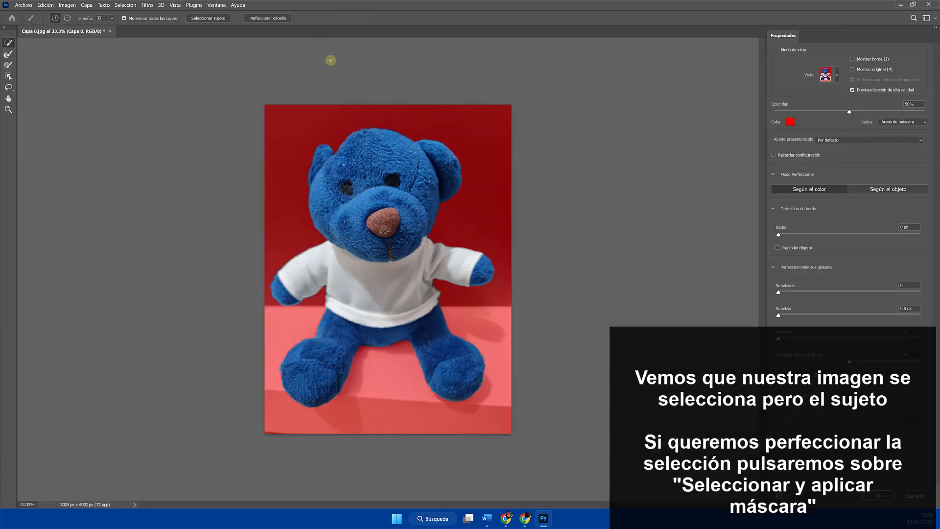
Set the selection refinements to Suavizado 45, Suavizar 7.2 px and Contraste 17%.
{"action": "left_click", "coordinate": [368, 115]}
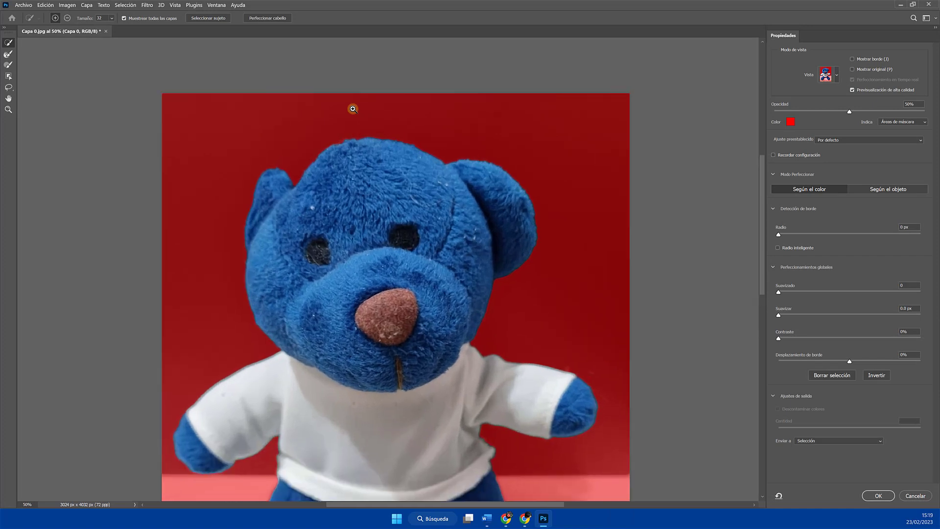
{"action": "left_click", "coordinate": [353, 109]}
{"action": "left_click_drag", "start_coordinate": [778, 292], "coordinate": [860, 294]}
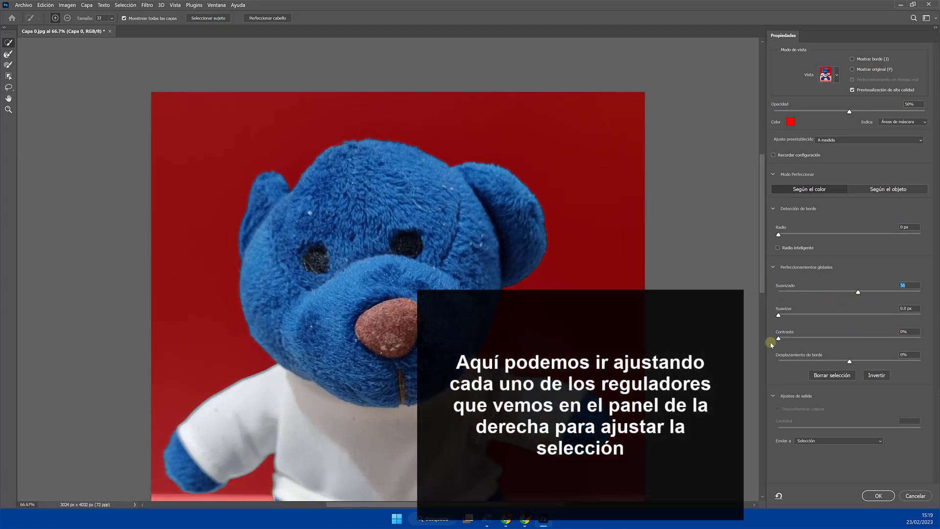
{"action": "left_click_drag", "start_coordinate": [779, 315], "coordinate": [834, 293]}
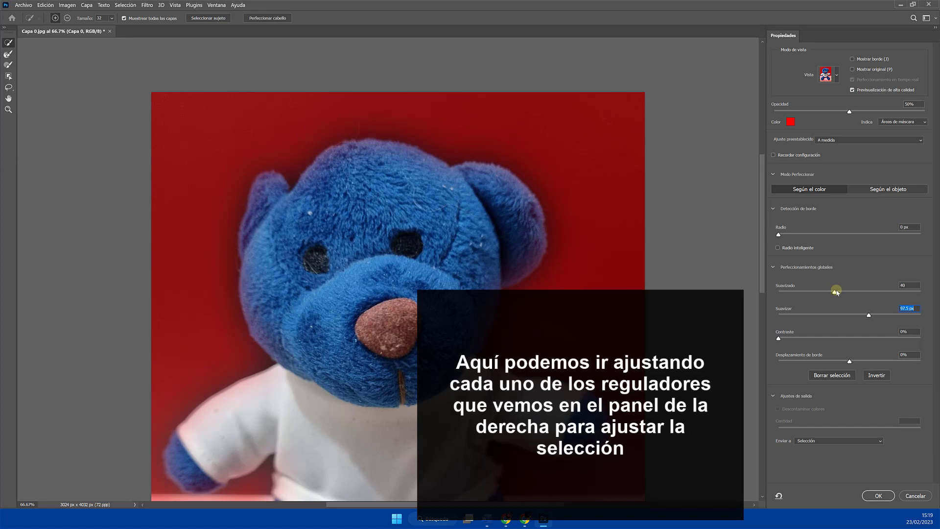
{"action": "left_click_drag", "start_coordinate": [840, 292], "coordinate": [843, 291]}
{"action": "left_click", "coordinate": [58, 280]}
{"action": "key", "text": "Return"}
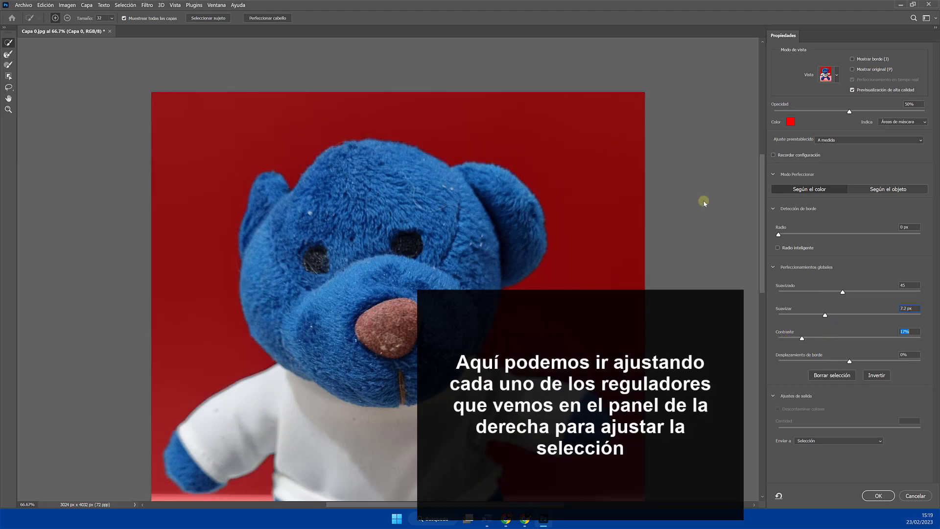
Paint with the Refine Edge Brush at 35 px along the bear's ear, cheek and head outline on the image's left side.
{"action": "left_click", "coordinate": [7, 55]}
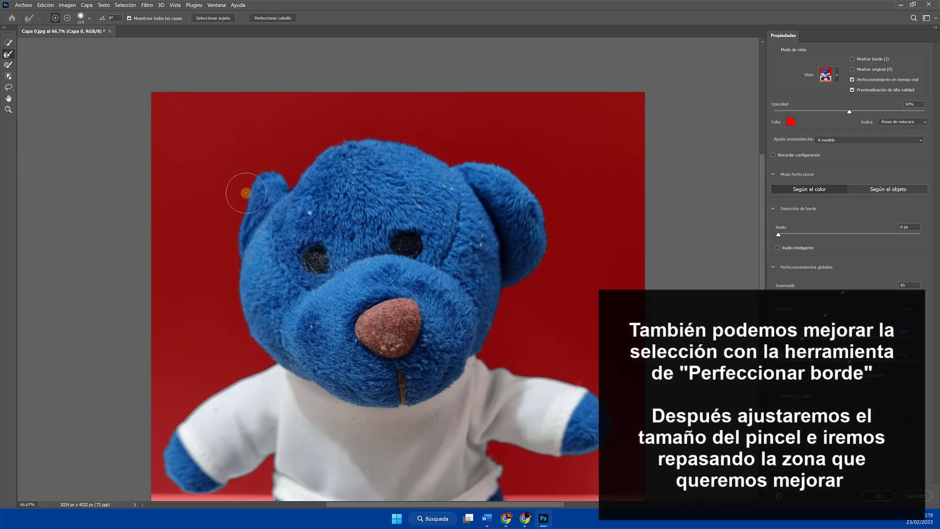
{"action": "right_click", "coordinate": [253, 200]}
{"action": "left_click", "coordinate": [180, 219]}
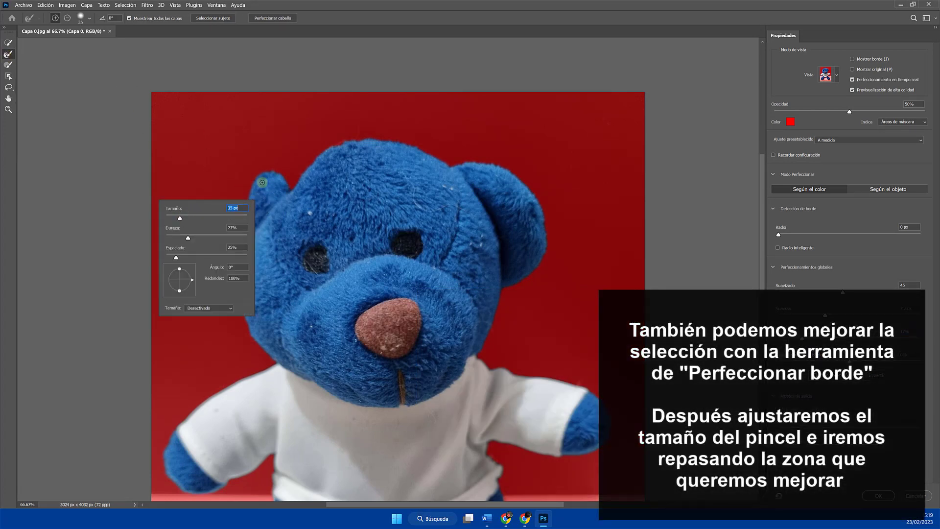
{"action": "mouse_move", "coordinate": [257, 182]}
{"action": "left_mouse_down"}
{"action": "mouse_move", "coordinate": [240, 232]}
{"action": "mouse_move", "coordinate": [245, 325]}
{"action": "left_mouse_up"}
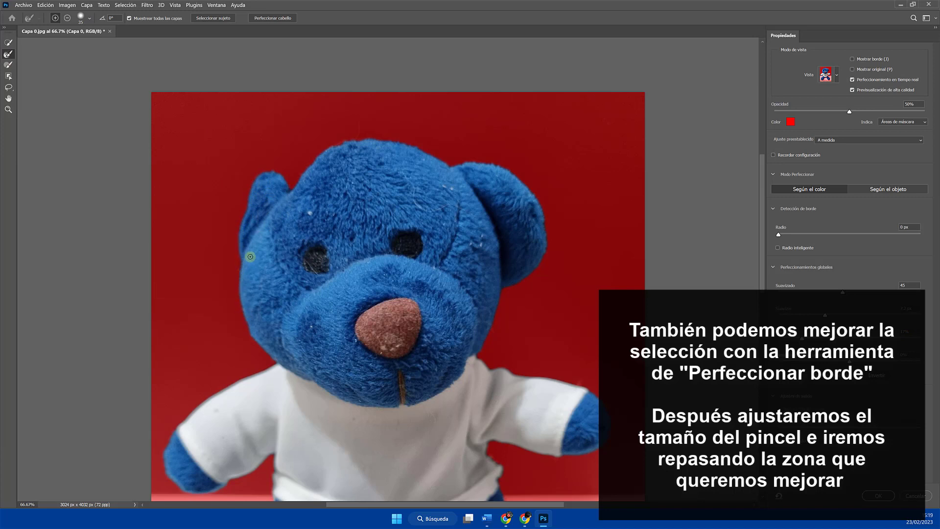
{"action": "mouse_move", "coordinate": [289, 187]}
{"action": "left_mouse_down"}
{"action": "mouse_move", "coordinate": [334, 146]}
{"action": "mouse_move", "coordinate": [364, 140]}
{"action": "left_mouse_up"}
{"action": "left_click_drag", "start_coordinate": [436, 227], "coordinate": [391, 73]}
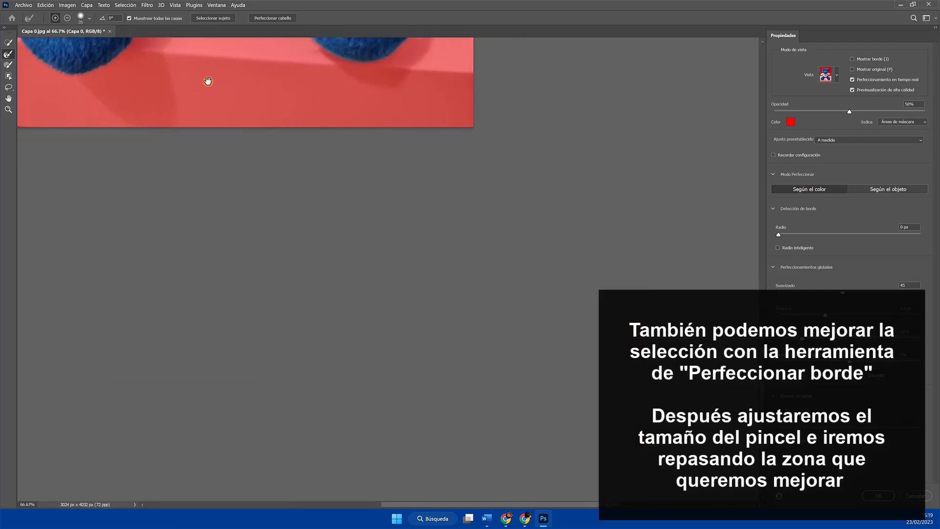
{"action": "left_click_drag", "start_coordinate": [197, 69], "coordinate": [376, 485]}
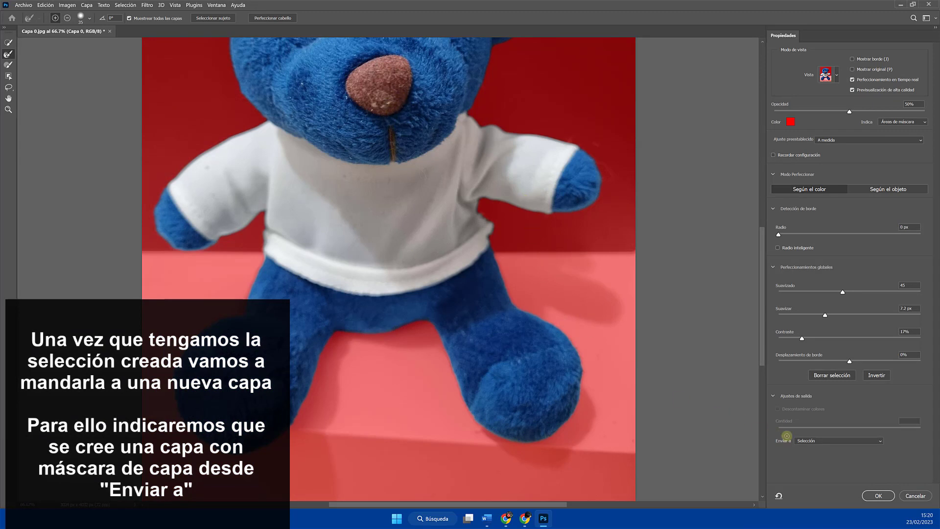
Output the refined selection as a new layer with a layer mask (Nueva capa con máscara de capa).
{"action": "left_click", "coordinate": [817, 440]}
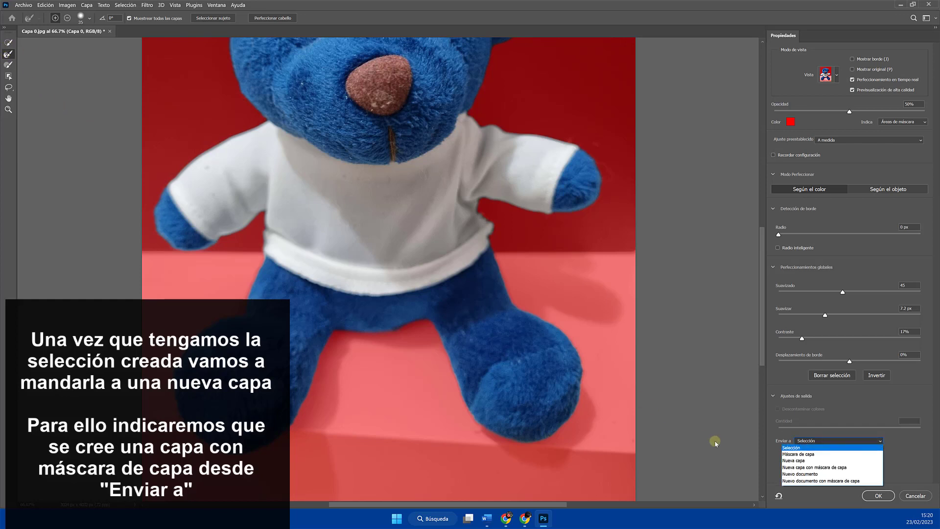
{"action": "left_click", "coordinate": [827, 468]}
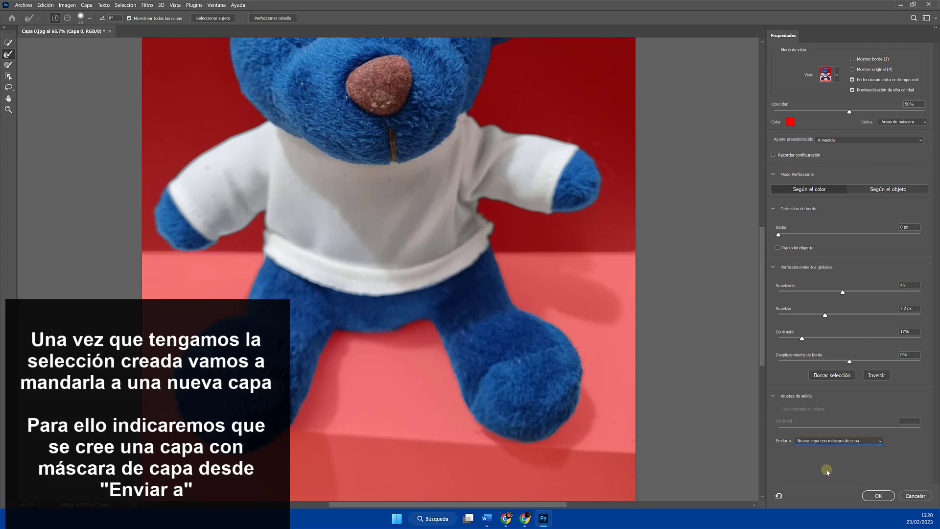
{"action": "left_click", "coordinate": [880, 496]}
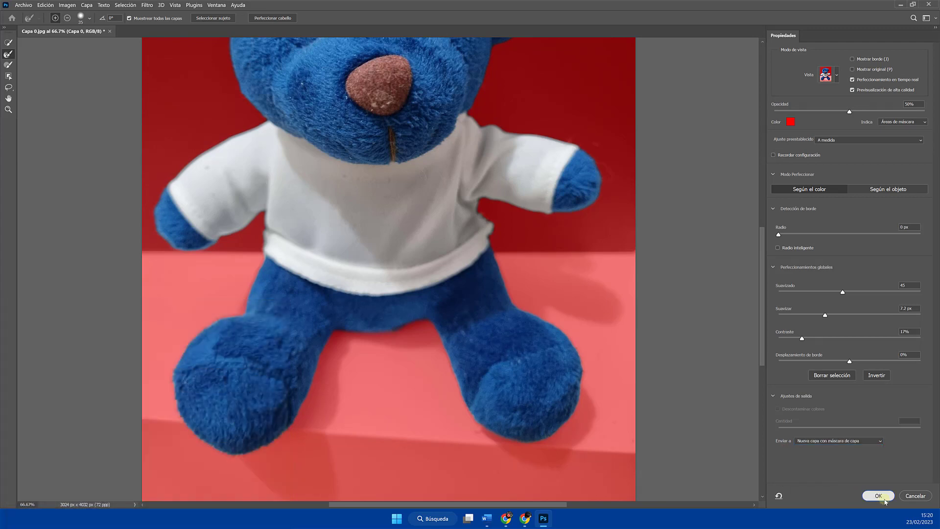
{"action": "scroll", "coordinate": [439, 162], "scroll_direction": "down", "scroll_amount": 1}
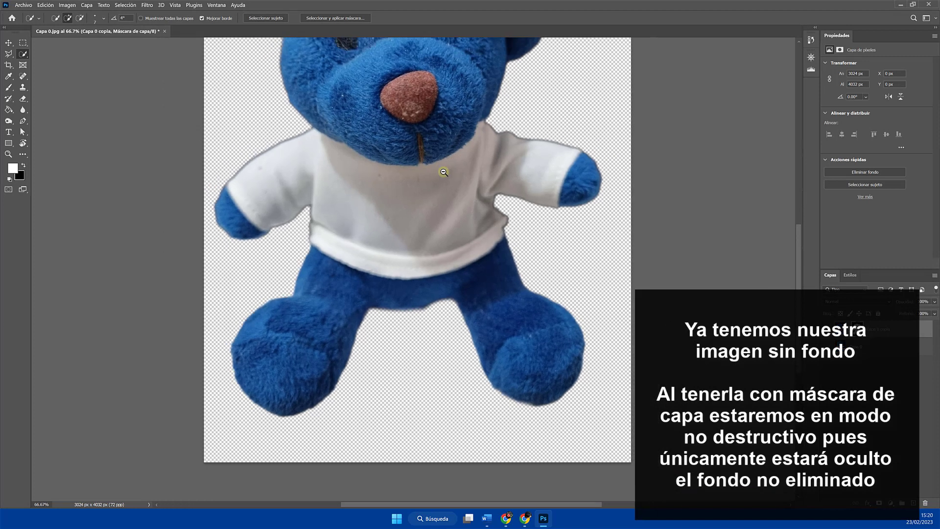
{"action": "scroll", "coordinate": [434, 103], "scroll_direction": "down", "scroll_amount": 1}
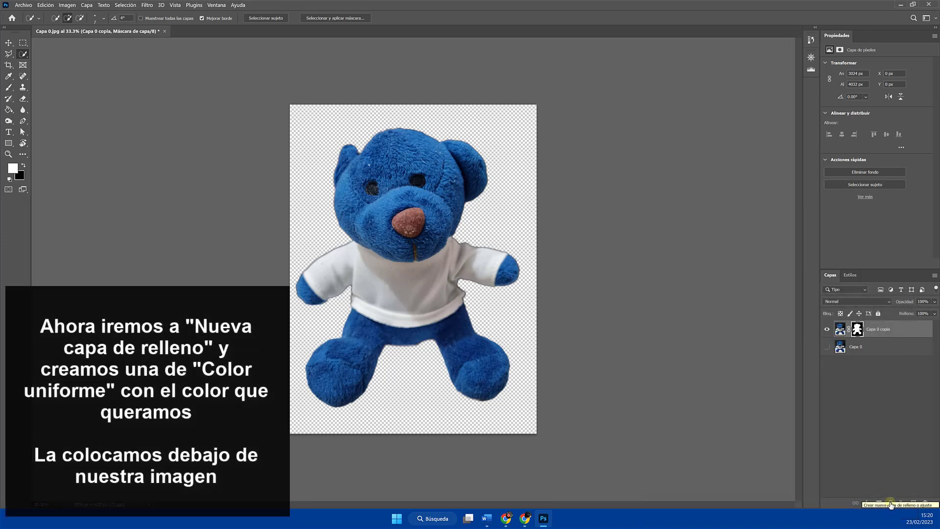
Add a solid colour fill layer in near-white fcfcfc and place it beneath the masked bear layer.
{"action": "left_click", "coordinate": [890, 504]}
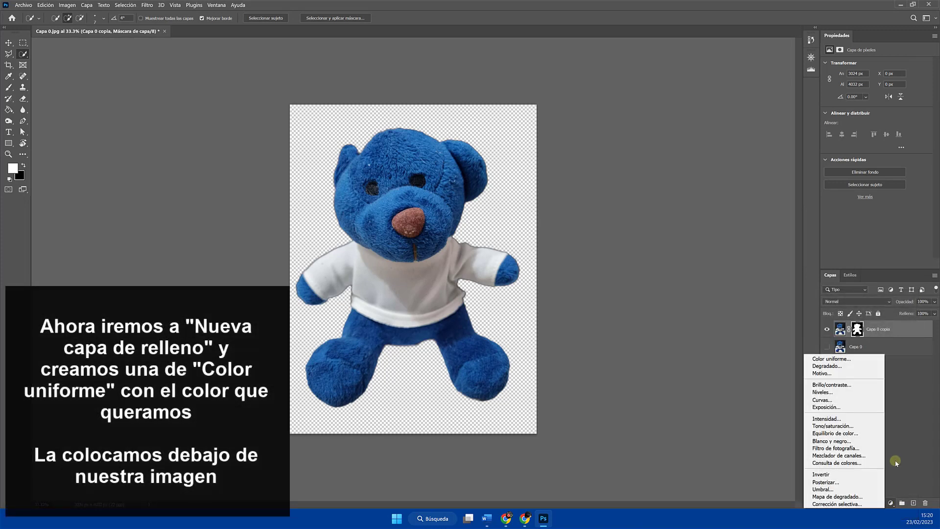
{"action": "left_click", "coordinate": [846, 361]}
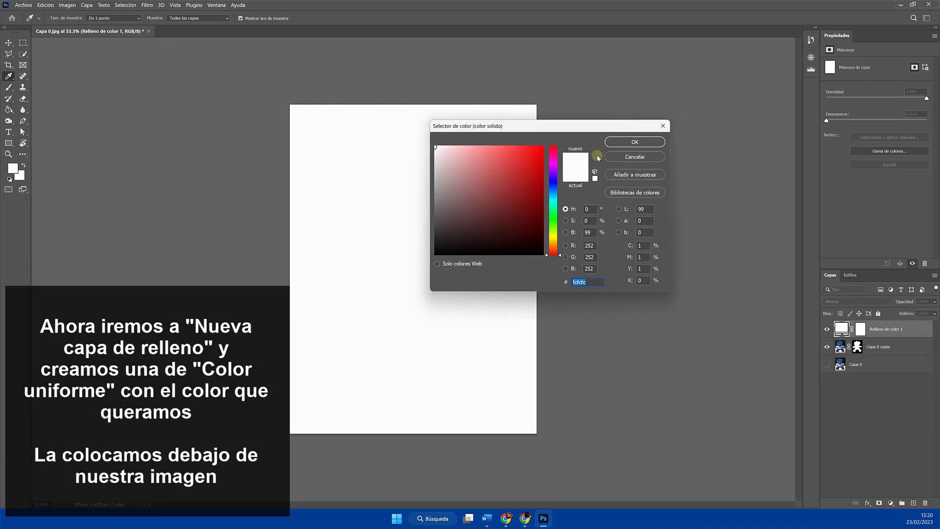
{"action": "left_click", "coordinate": [628, 142]}
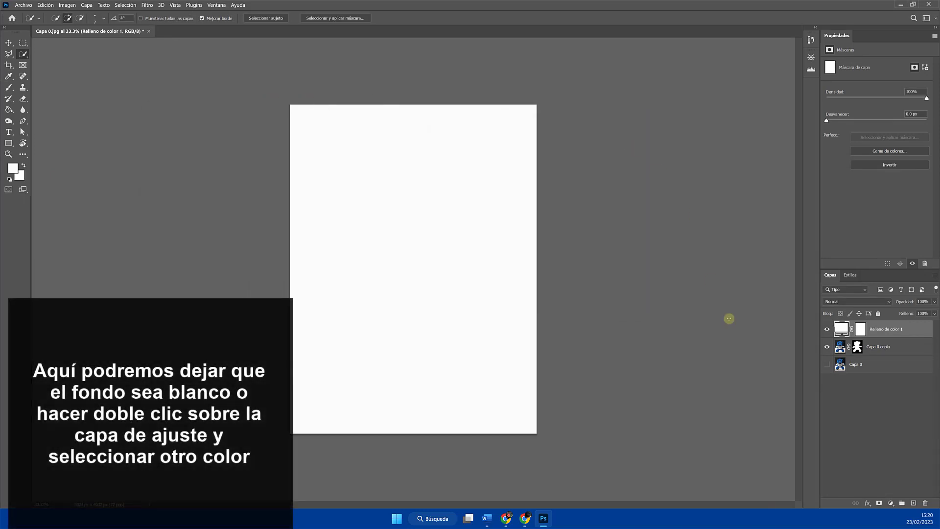
{"action": "left_click_drag", "start_coordinate": [883, 326], "coordinate": [889, 348]}
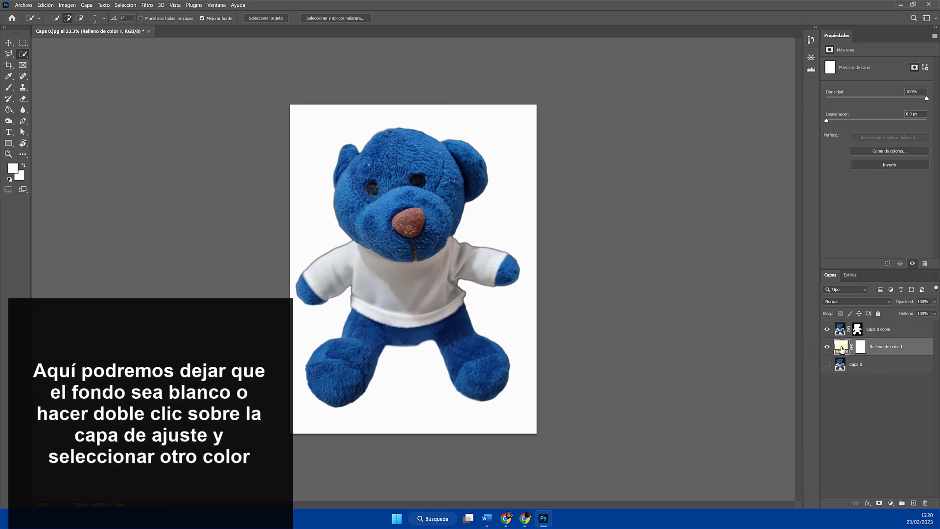
Change the background fill layer's colour to a light tan with a hue of 37°.
{"action": "double_click", "coordinate": [841, 348]}
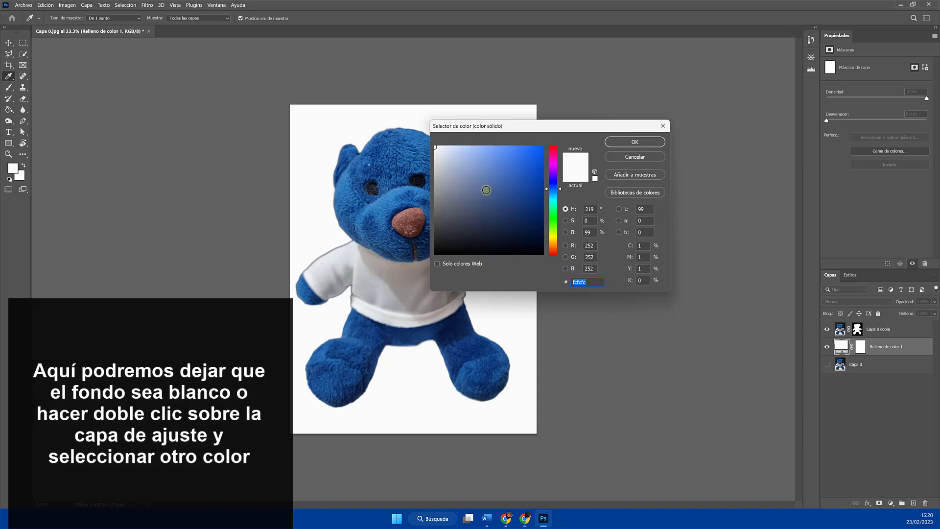
{"action": "left_click_drag", "start_coordinate": [486, 190], "coordinate": [474, 155]}
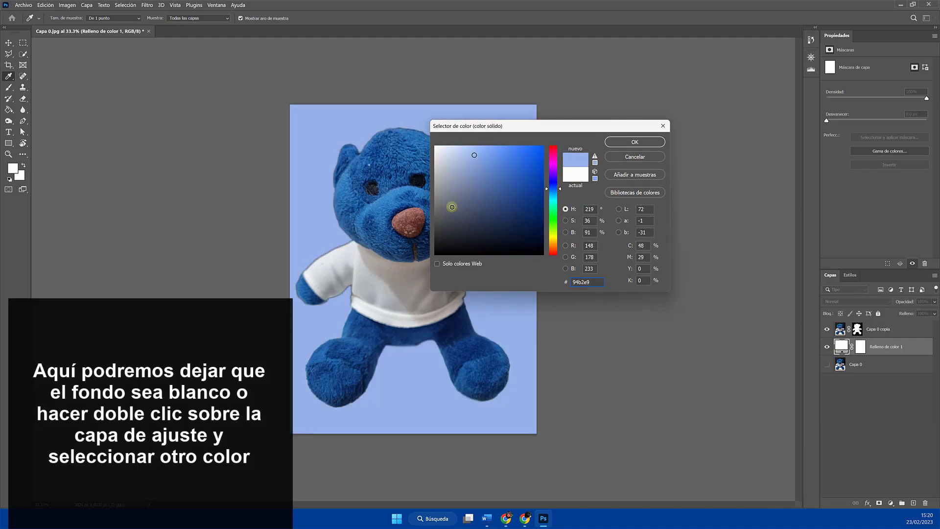
{"action": "mouse_move", "coordinate": [452, 207]}
{"action": "left_mouse_down"}
{"action": "mouse_move", "coordinate": [434, 187]}
{"action": "mouse_move", "coordinate": [477, 167]}
{"action": "left_mouse_up"}
{"action": "left_click", "coordinate": [554, 244]}
{"action": "left_click", "coordinate": [634, 142]}
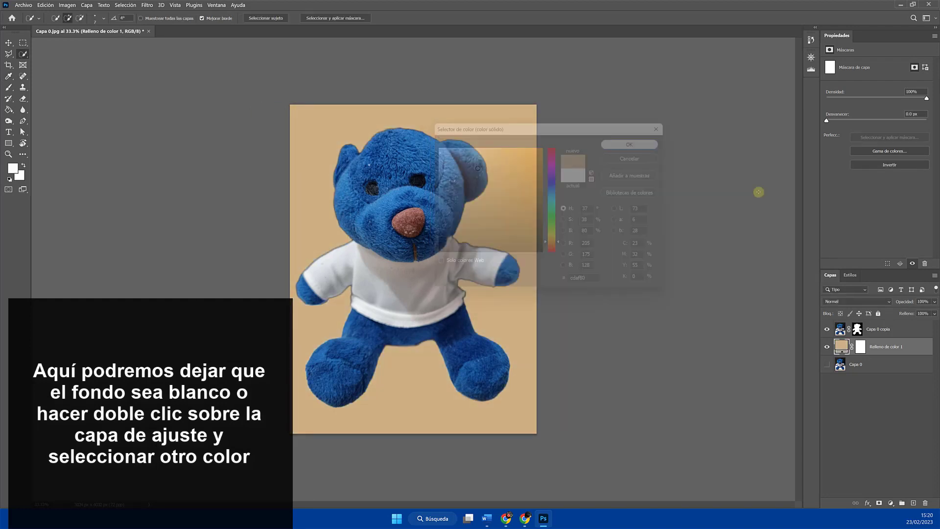
Set the background fill layer's colour to pure white, ffffff.
{"action": "left_click", "coordinate": [9, 43]}
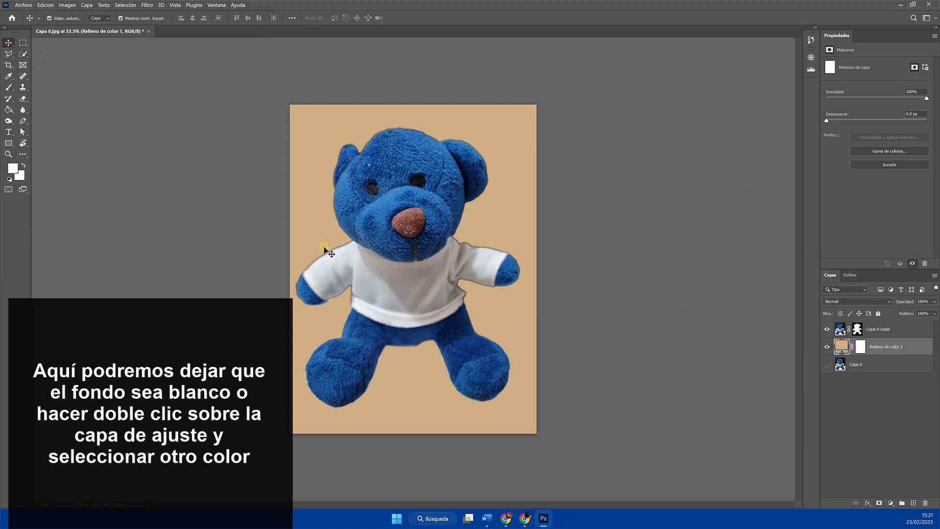
{"action": "double_click", "coordinate": [842, 346]}
{"action": "left_click_drag", "start_coordinate": [493, 165], "coordinate": [397, 137]}
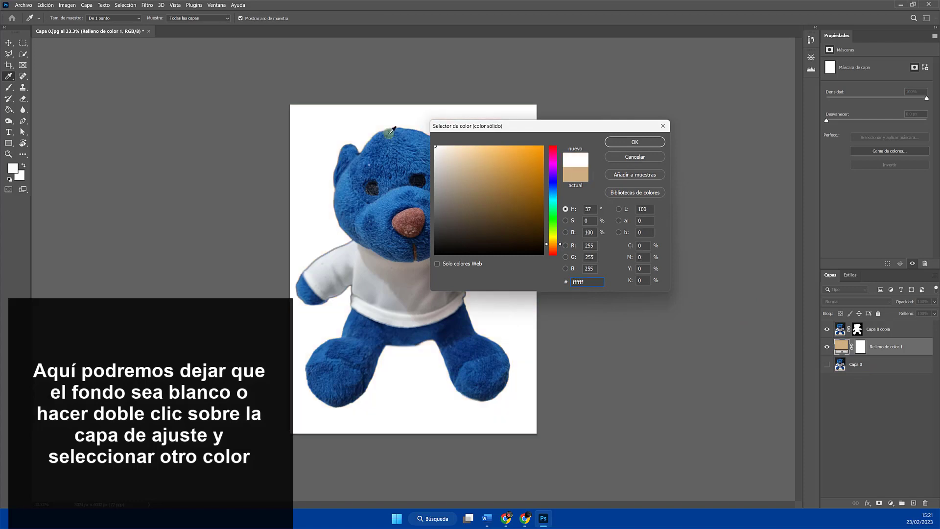
{"action": "left_click", "coordinate": [635, 141]}
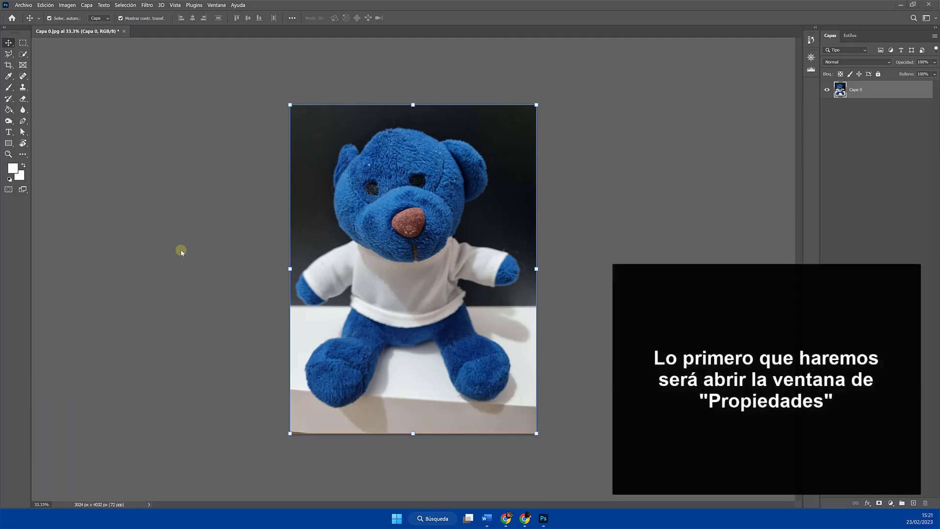
Show the properties of the original photo layer Capa 0 and remove its background with the Eliminar fondo quick action.
{"action": "left_click", "coordinate": [215, 6]}
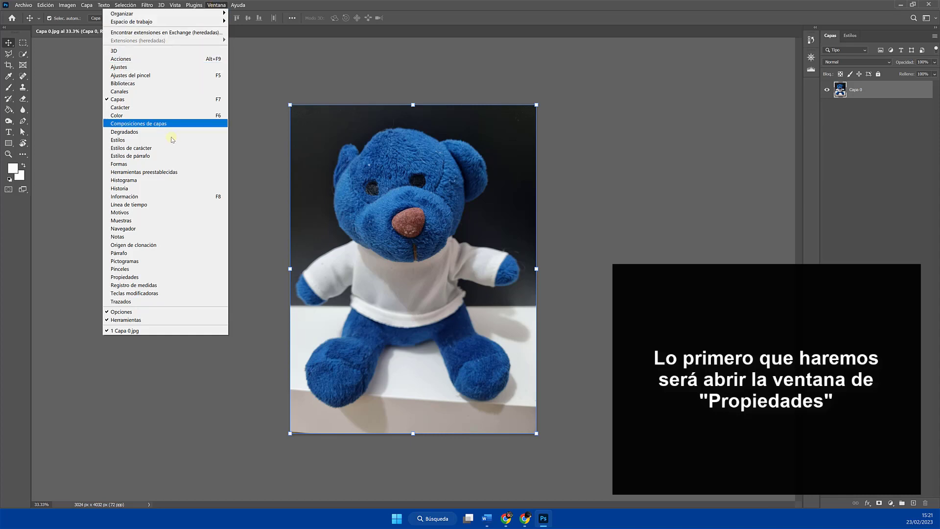
{"action": "left_click", "coordinate": [140, 278]}
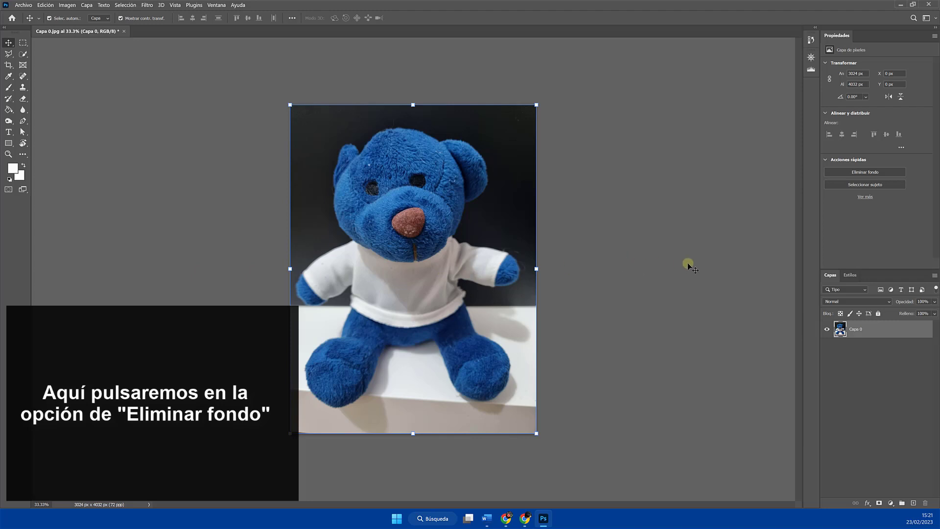
{"action": "left_click", "coordinate": [865, 174]}
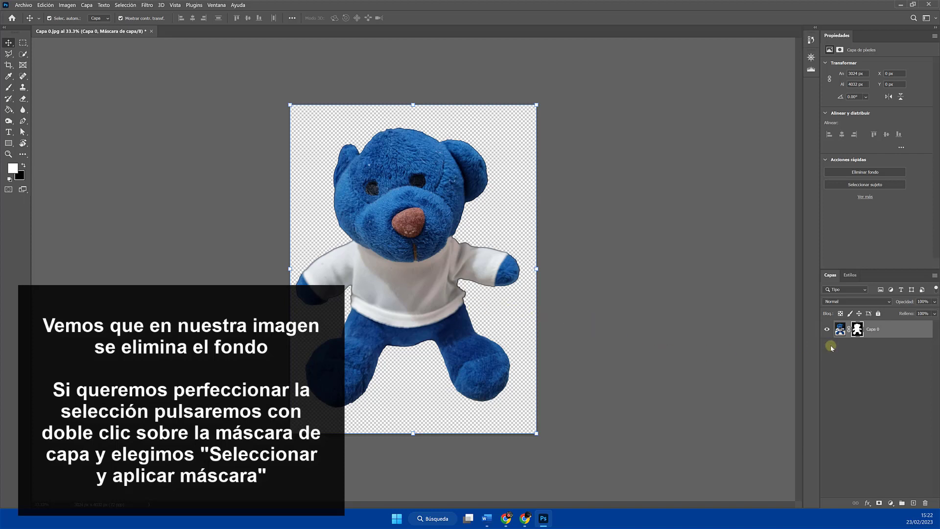
Open the layer mask of Capa 0 in Select and Mask.
{"action": "double_click", "coordinate": [861, 330]}
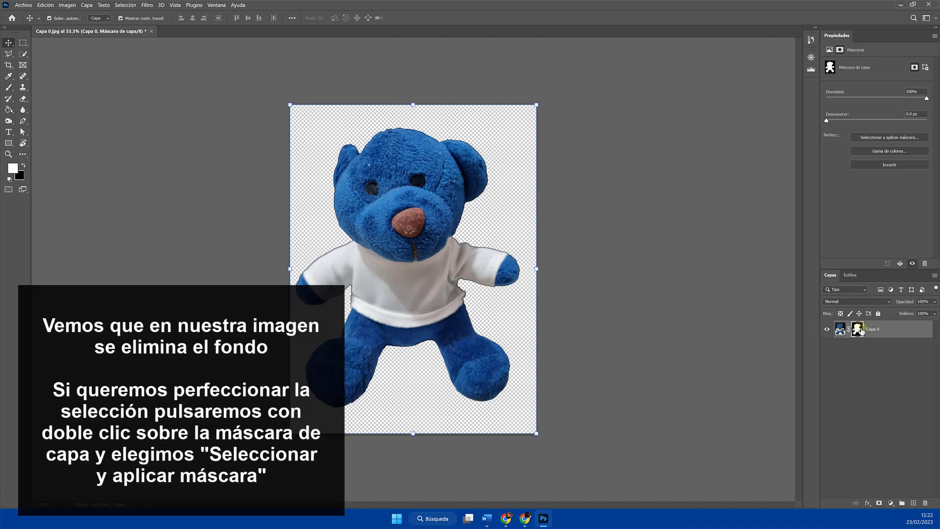
{"action": "left_click", "coordinate": [879, 139]}
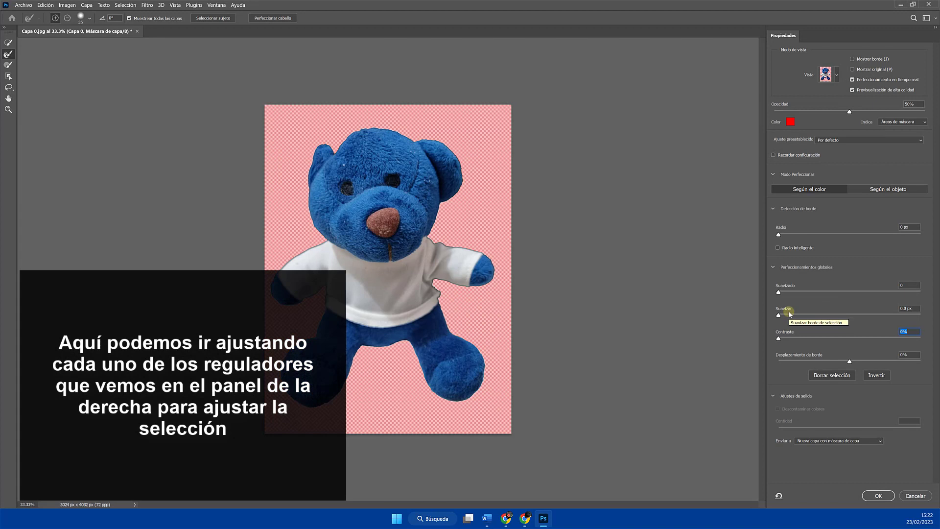
Try a Contraste of 51% and a lower Desplazamiento de borde on the bear's mask.
{"action": "left_click_drag", "start_coordinate": [779, 338], "coordinate": [851, 338]}
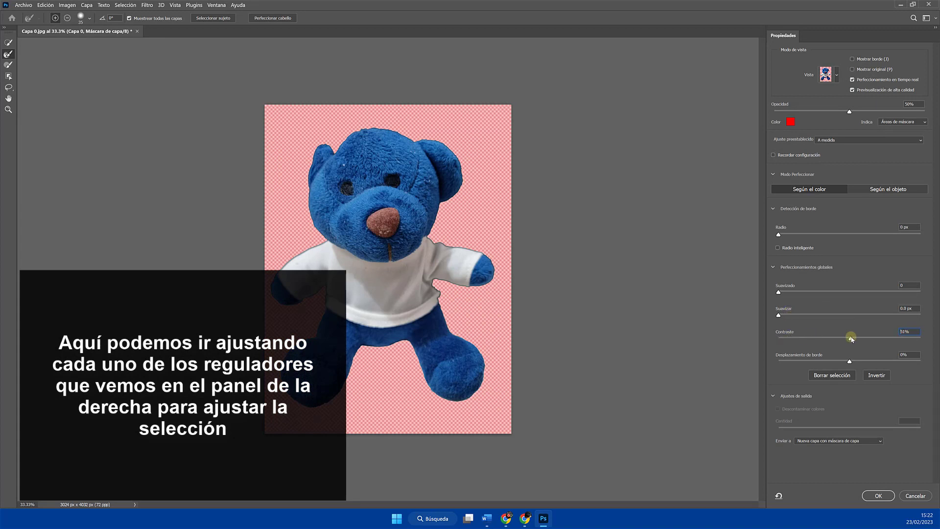
{"action": "left_click", "coordinate": [806, 361]}
{"action": "left_click_drag", "start_coordinate": [806, 361], "coordinate": [792, 361]}
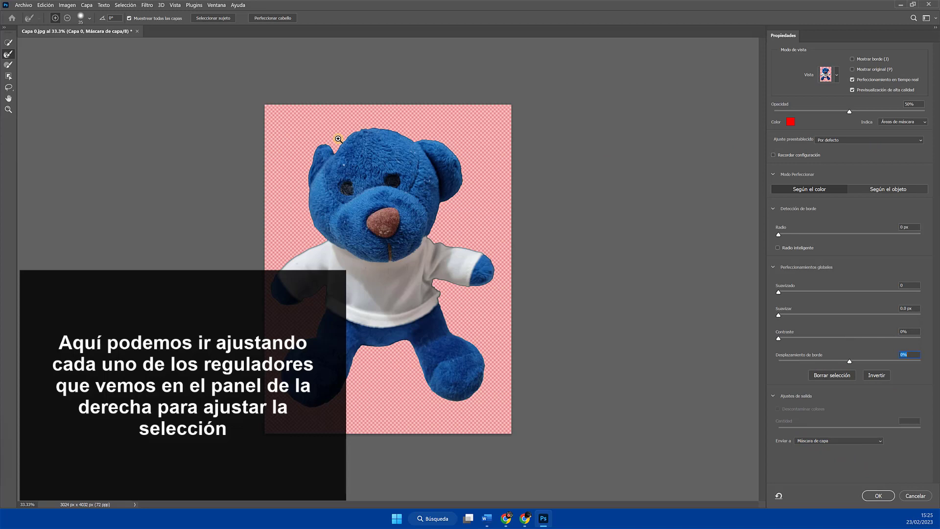
Brush over the edges of the bear's ears with the Refine Edge brush at 50 px, undoing the first ear's stroke.
{"action": "left_click", "coordinate": [338, 143]}
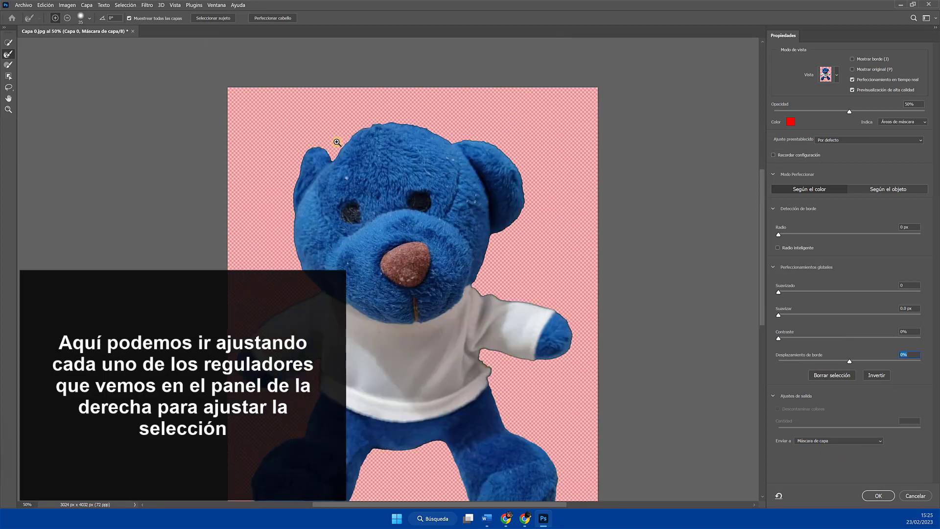
{"action": "left_click", "coordinate": [337, 142]}
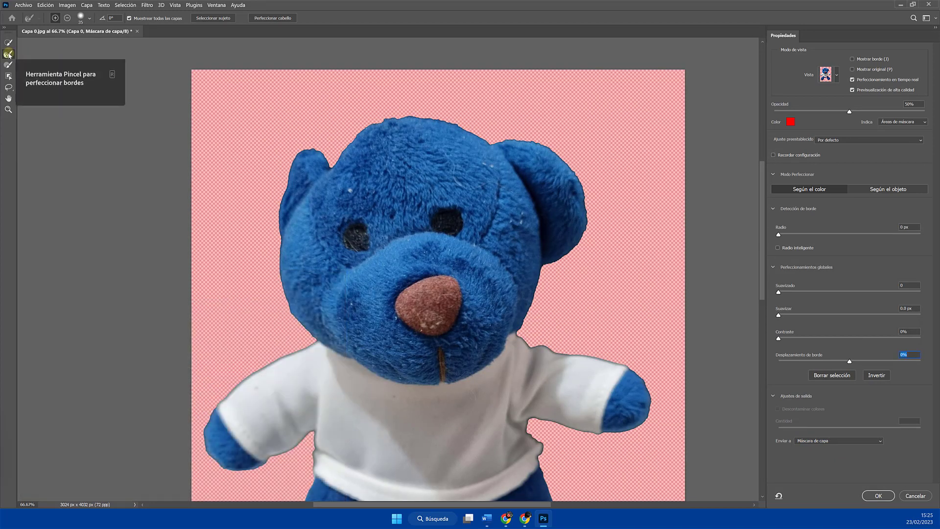
{"action": "left_click", "coordinate": [8, 55]}
{"action": "right_click", "coordinate": [323, 155]}
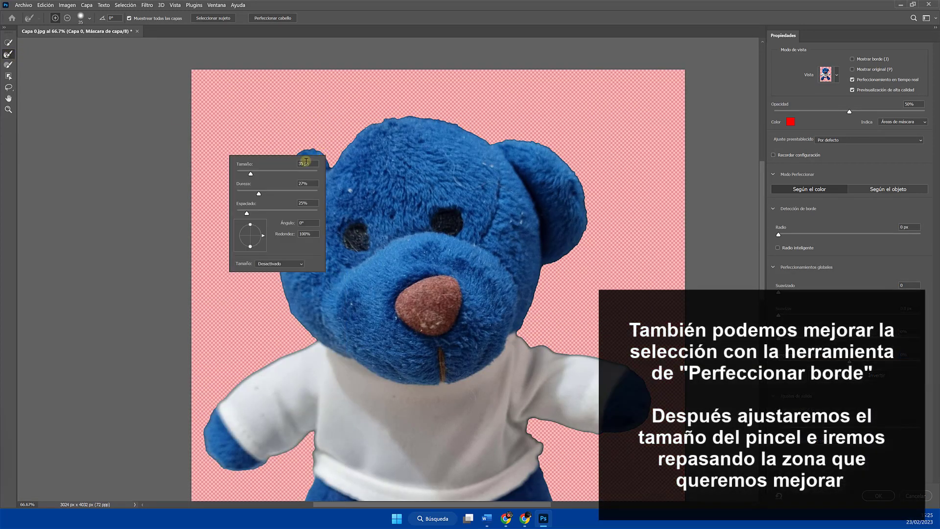
{"action": "left_click", "coordinate": [257, 173]}
{"action": "mouse_move", "coordinate": [331, 168]}
{"action": "left_mouse_down"}
{"action": "mouse_move", "coordinate": [329, 151]}
{"action": "mouse_move", "coordinate": [312, 148]}
{"action": "mouse_move", "coordinate": [287, 191]}
{"action": "left_mouse_up"}
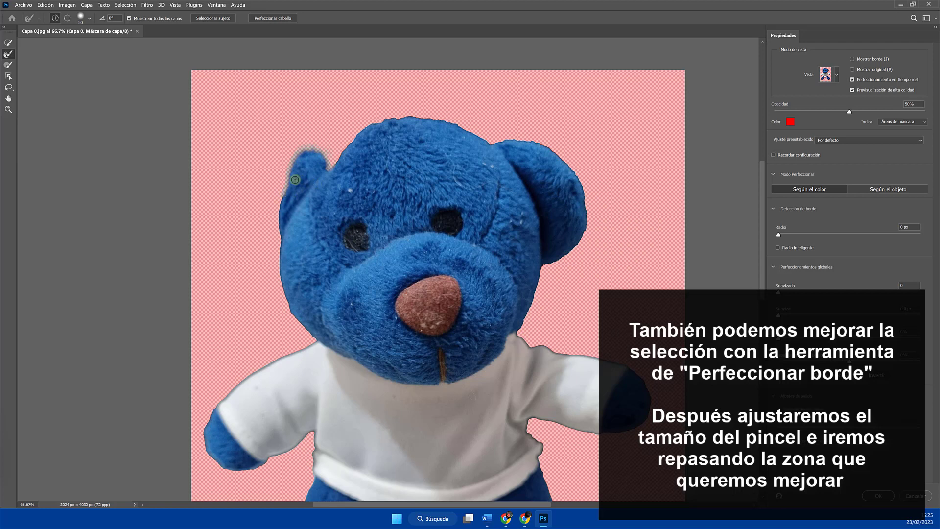
{"action": "key", "text": "ctrl+z"}
{"action": "mouse_move", "coordinate": [290, 187]}
{"action": "left_mouse_down"}
{"action": "mouse_move", "coordinate": [303, 155]}
{"action": "mouse_move", "coordinate": [330, 167]}
{"action": "left_mouse_up"}
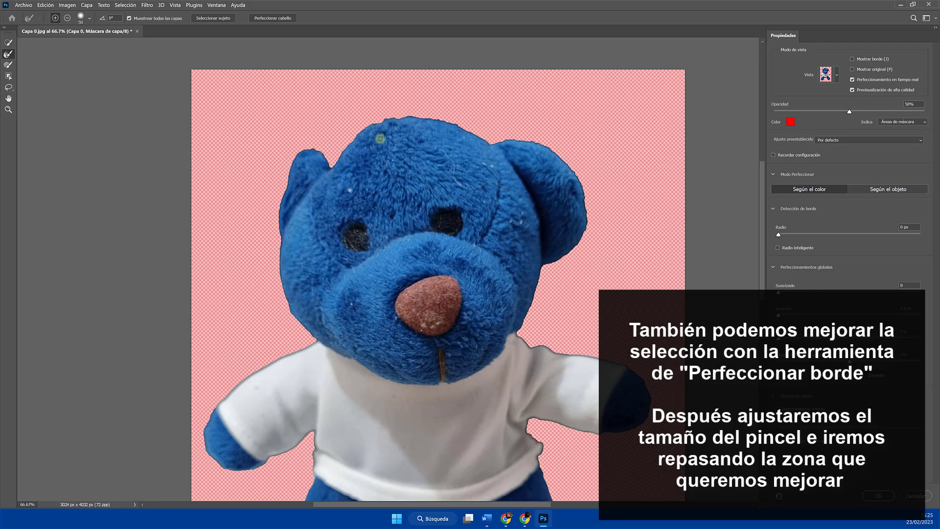
{"action": "left_click_drag", "start_coordinate": [492, 144], "coordinate": [544, 145]}
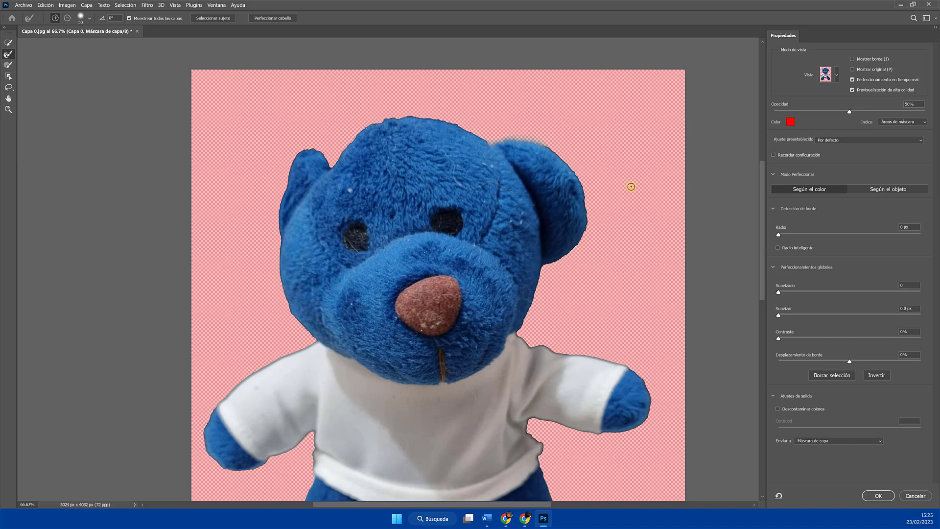
Enlarge the Refine Edge brush to 77 px with lower hardness and brush along the edges of the ears and the head's top.
{"action": "right_click", "coordinate": [478, 139]}
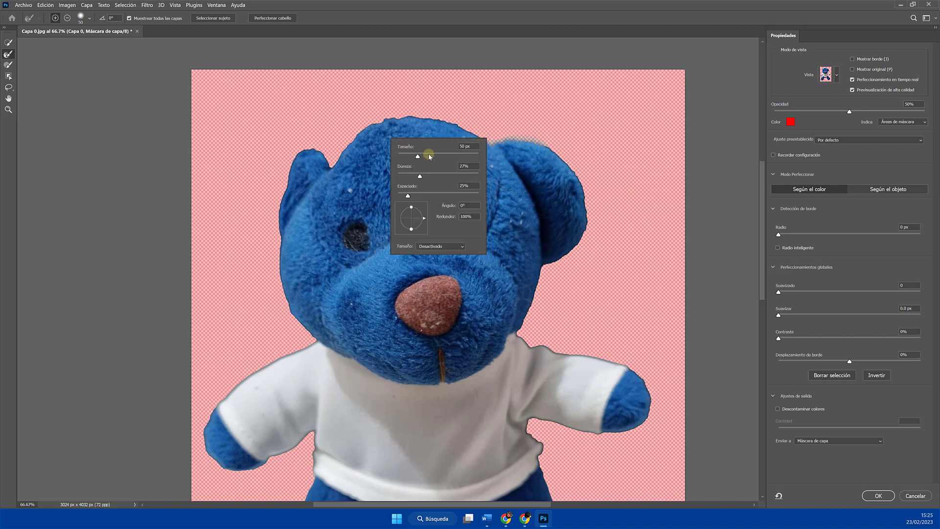
{"action": "mouse_move", "coordinate": [429, 156]}
{"action": "left_mouse_down"}
{"action": "mouse_move", "coordinate": [407, 178]}
{"action": "mouse_move", "coordinate": [479, 137]}
{"action": "mouse_move", "coordinate": [441, 123]}
{"action": "mouse_move", "coordinate": [383, 122]}
{"action": "mouse_move", "coordinate": [332, 164]}
{"action": "mouse_move", "coordinate": [300, 153]}
{"action": "mouse_move", "coordinate": [281, 203]}
{"action": "left_mouse_up"}
{"action": "left_click", "coordinate": [406, 176]}
{"action": "left_click", "coordinate": [490, 141]}
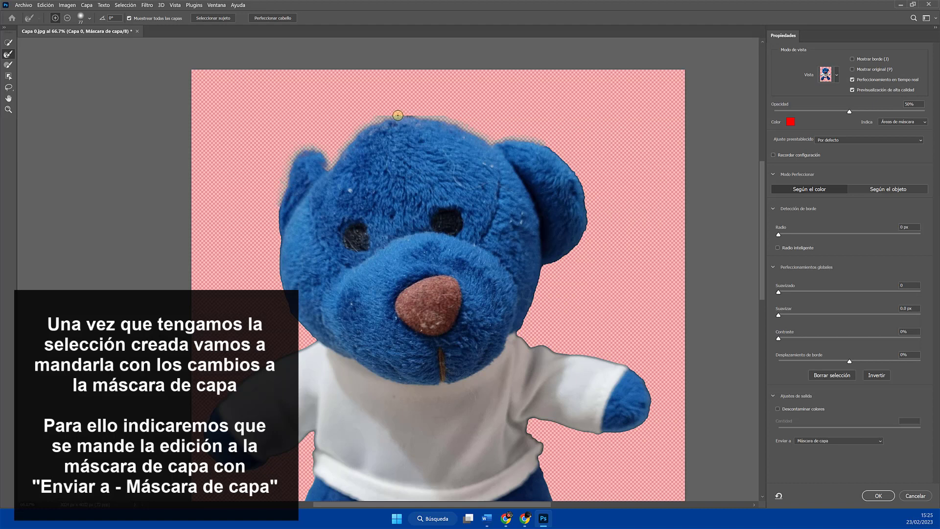
{"action": "mouse_move", "coordinate": [569, 160]}
{"action": "left_mouse_down"}
{"action": "mouse_move", "coordinate": [542, 146]}
{"action": "mouse_move", "coordinate": [577, 171]}
{"action": "mouse_move", "coordinate": [584, 217]}
{"action": "left_mouse_up"}
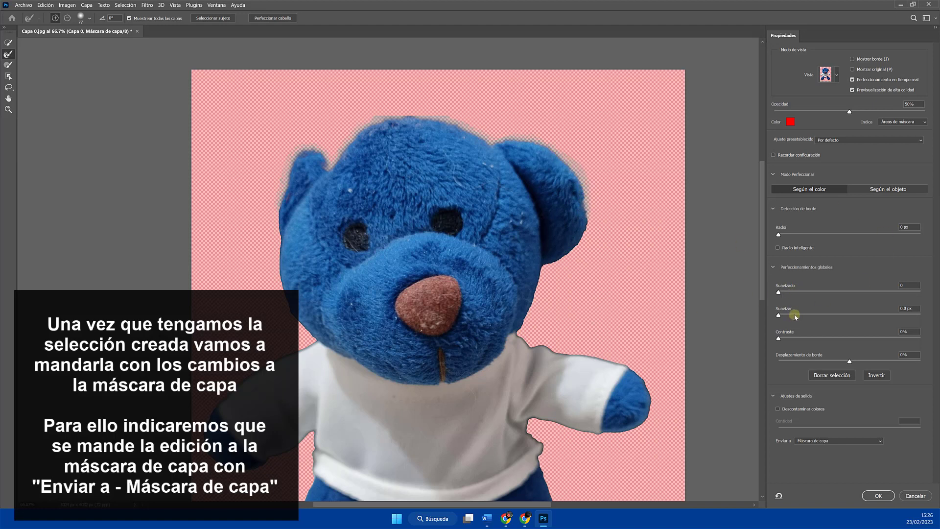
Set Suavizado to 13 and try Contraste at 56% with Desplazamiento de borde at +14% and -100%.
{"action": "left_click_drag", "start_coordinate": [795, 317], "coordinate": [798, 293]}
{"action": "left_click_drag", "start_coordinate": [779, 339], "coordinate": [858, 337]}
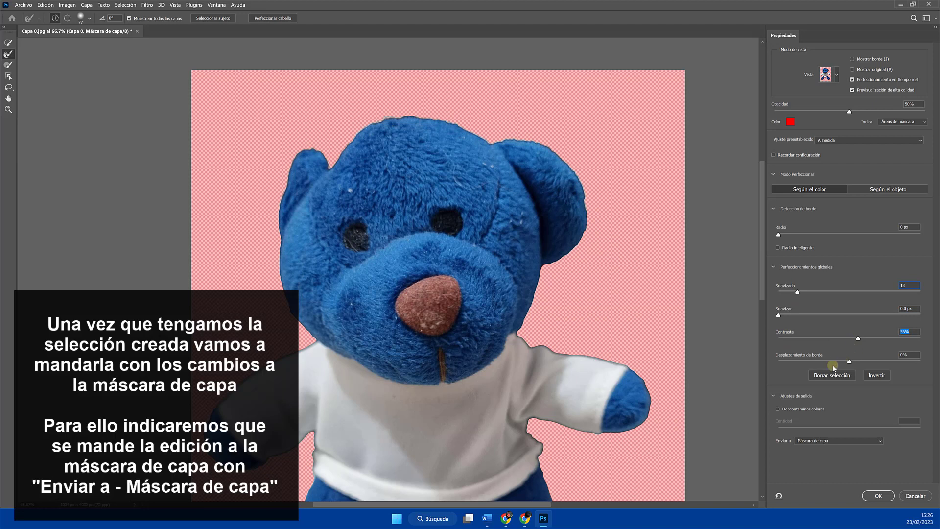
{"action": "left_click_drag", "start_coordinate": [824, 362], "coordinate": [779, 362]}
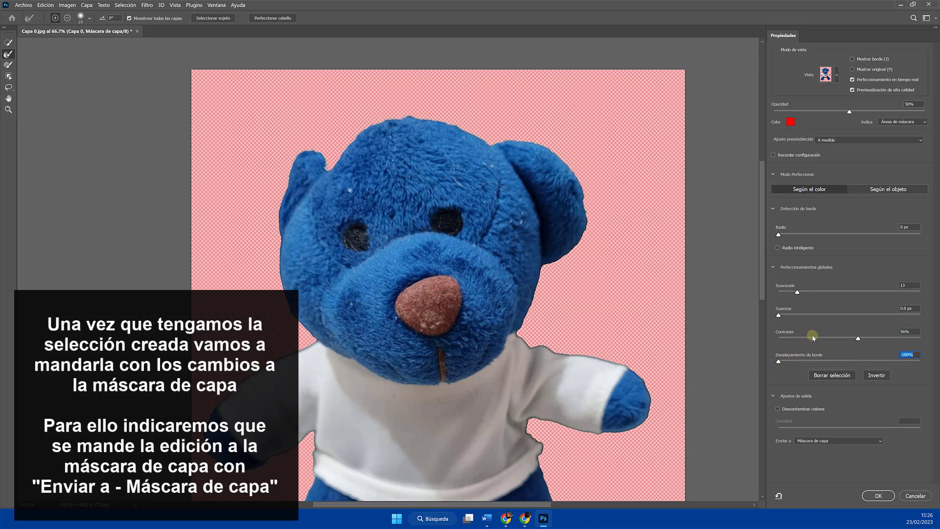
{"action": "left_click", "coordinate": [860, 362]}
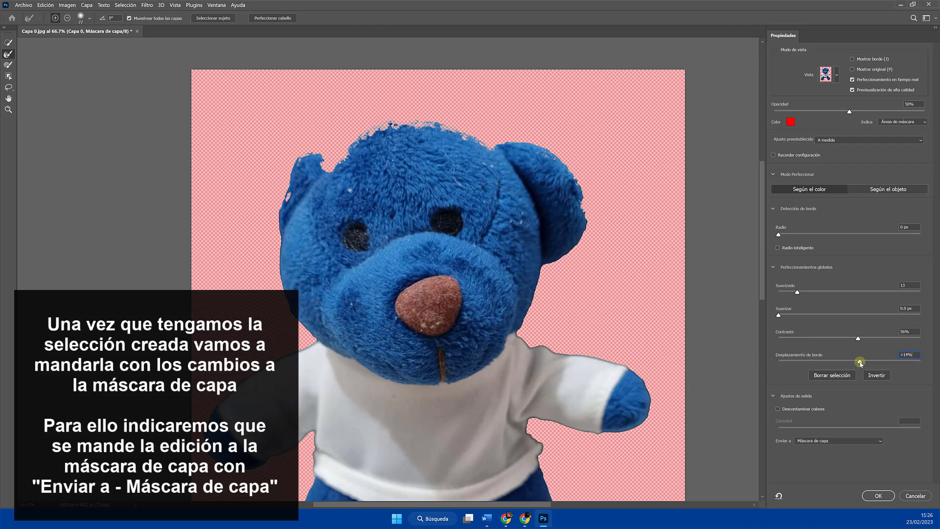
{"action": "left_click", "coordinate": [780, 362]}
Try Suavizar at 1.6 px, return it to 0.0 px, and set Contraste to 16% and Desplazamiento de borde to -5%.
{"action": "left_click", "coordinate": [791, 314]}
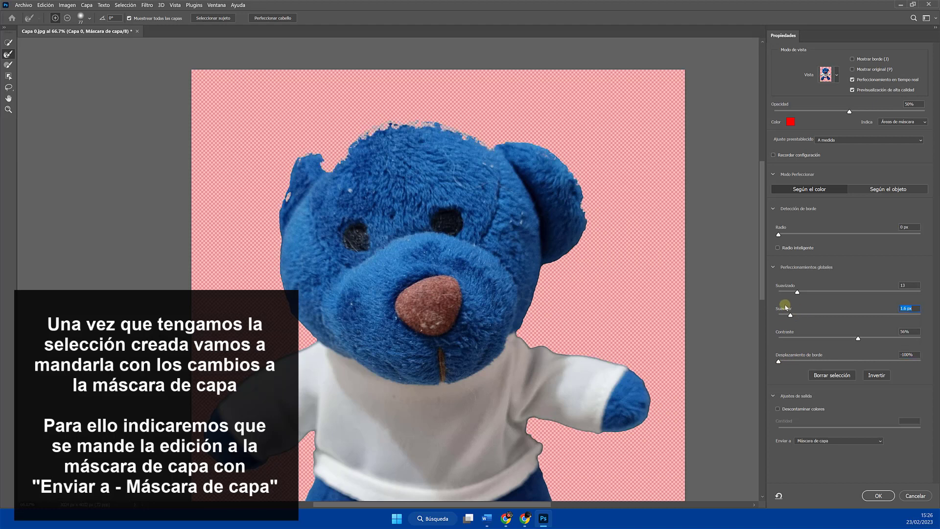
{"action": "left_click", "coordinate": [793, 339]}
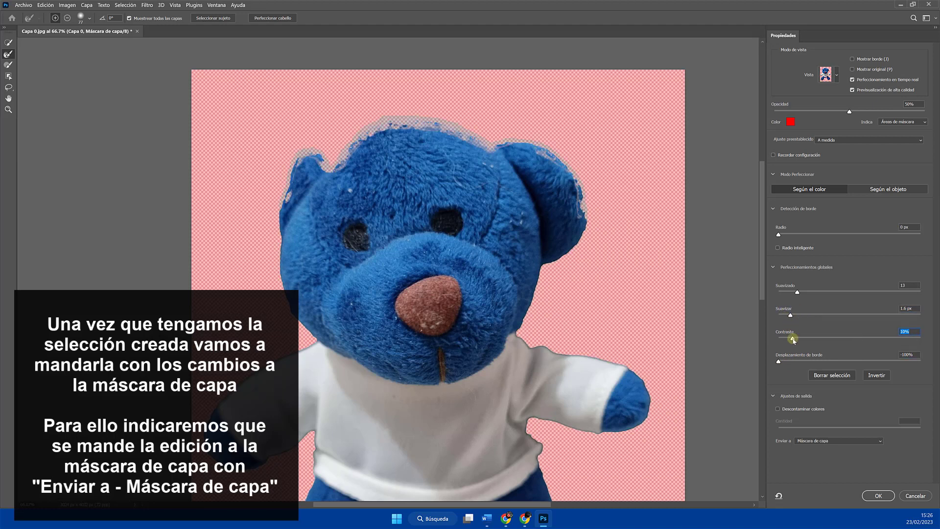
{"action": "left_click_drag", "start_coordinate": [793, 339], "coordinate": [777, 321]}
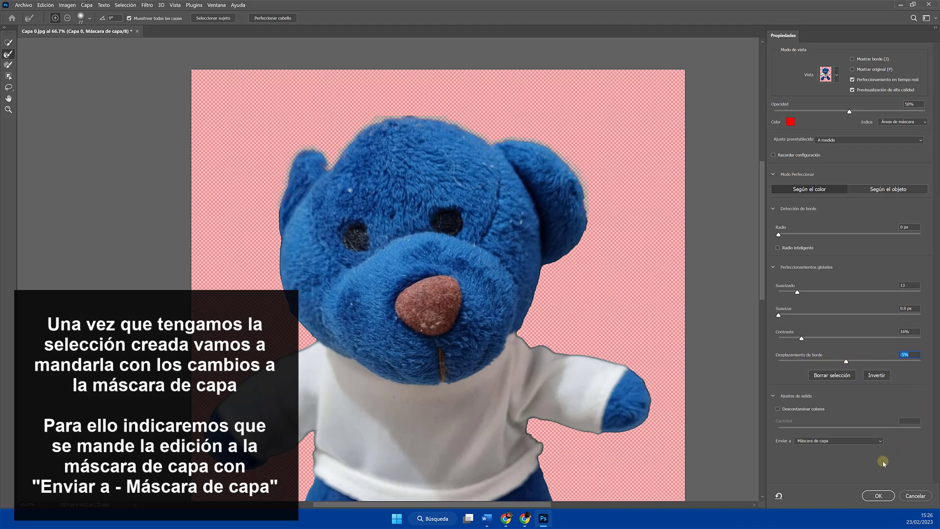
Send the refined selection to Máscara de capa and apply it to Capa 0.
{"action": "left_click", "coordinate": [858, 441]}
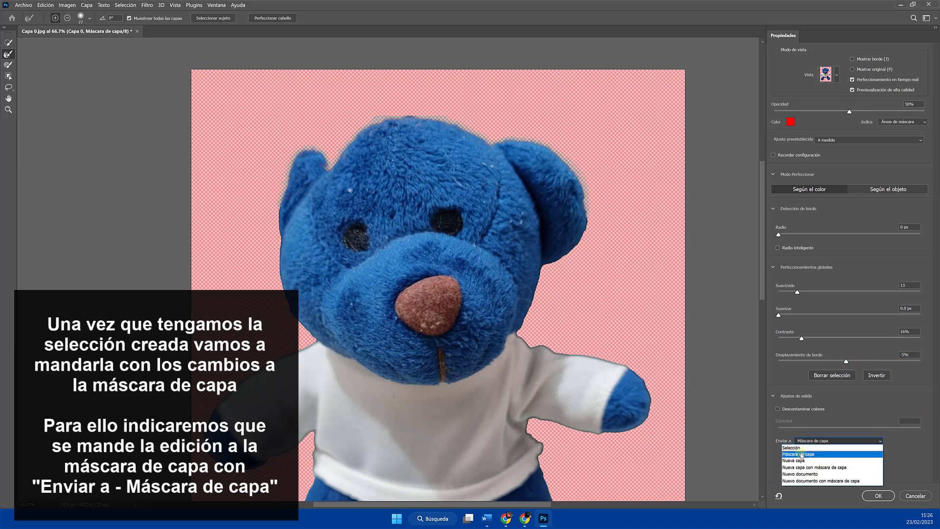
{"action": "left_click", "coordinate": [801, 455]}
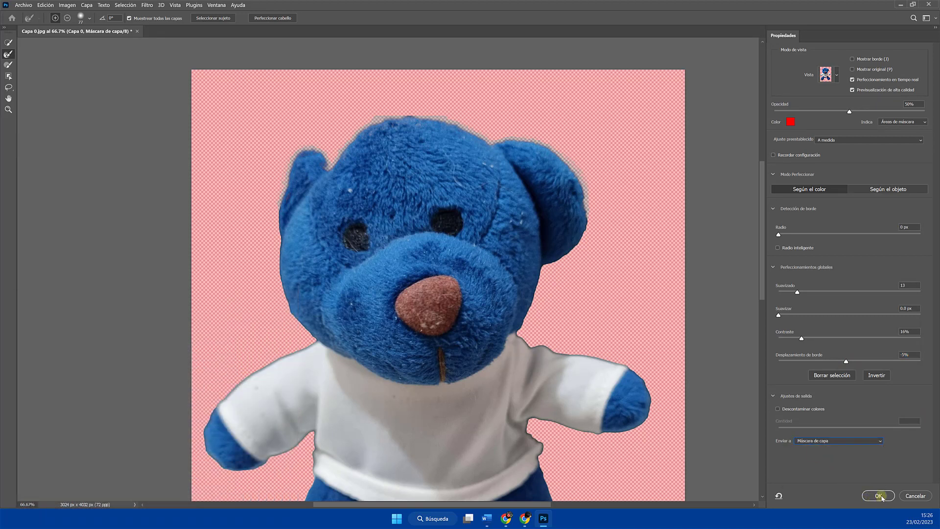
{"action": "left_click", "coordinate": [879, 496]}
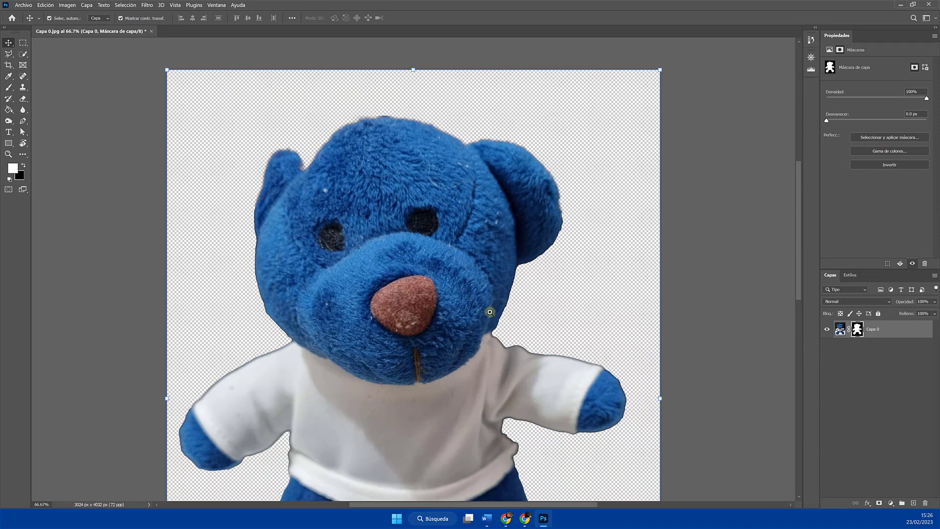
{"action": "scroll", "coordinate": [489, 313], "scroll_direction": "down", "scroll_amount": 2}
{"action": "scroll", "coordinate": [489, 313], "scroll_direction": "down", "scroll_amount": 2}
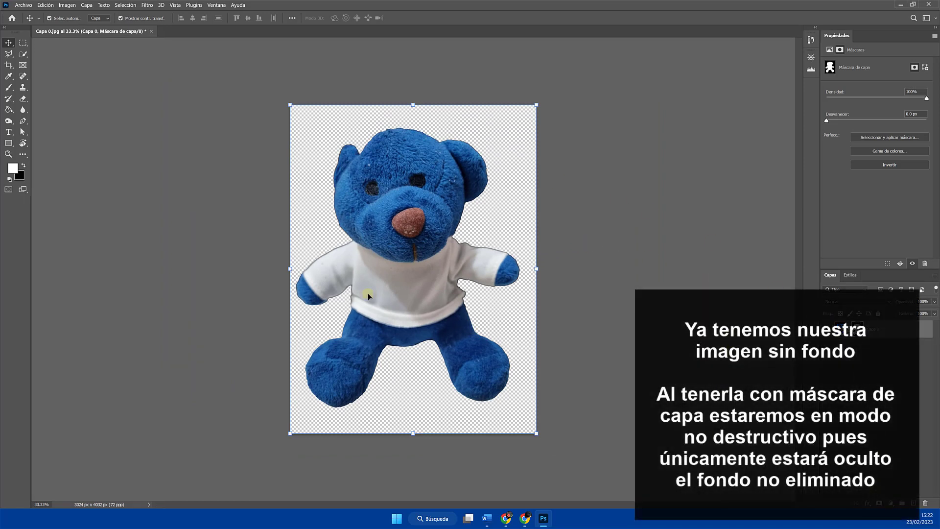
Add a Color uniforme fill layer in near-white fcfcfc and place it below Capa 0.
{"action": "left_click", "coordinate": [627, 342]}
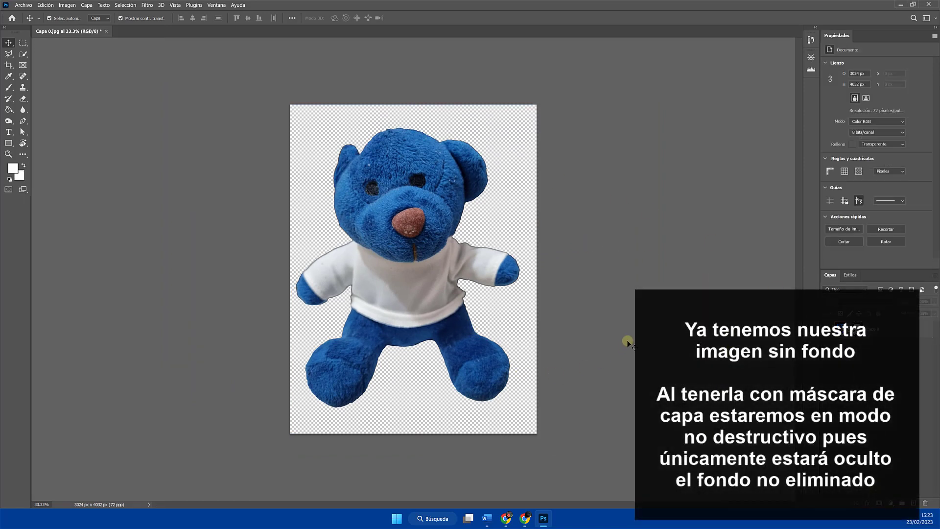
{"action": "left_click", "coordinate": [891, 504]}
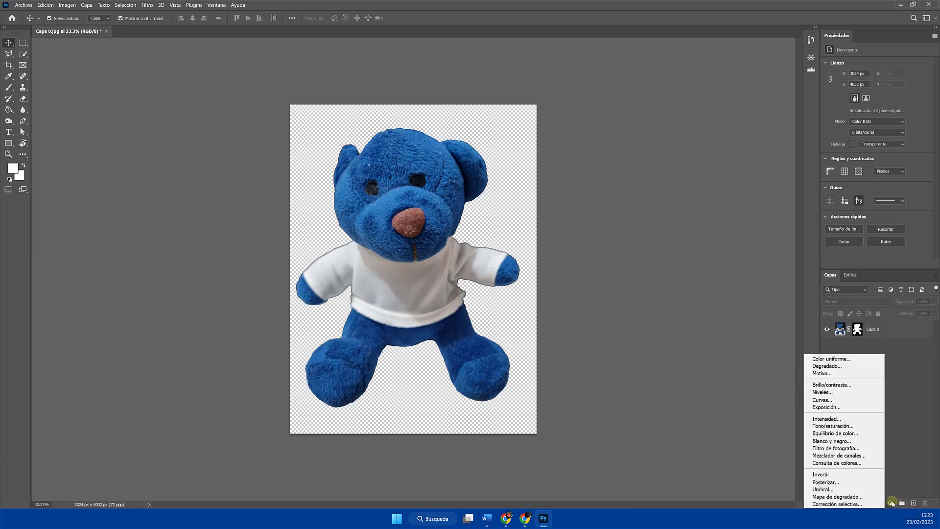
{"action": "left_click", "coordinate": [825, 360]}
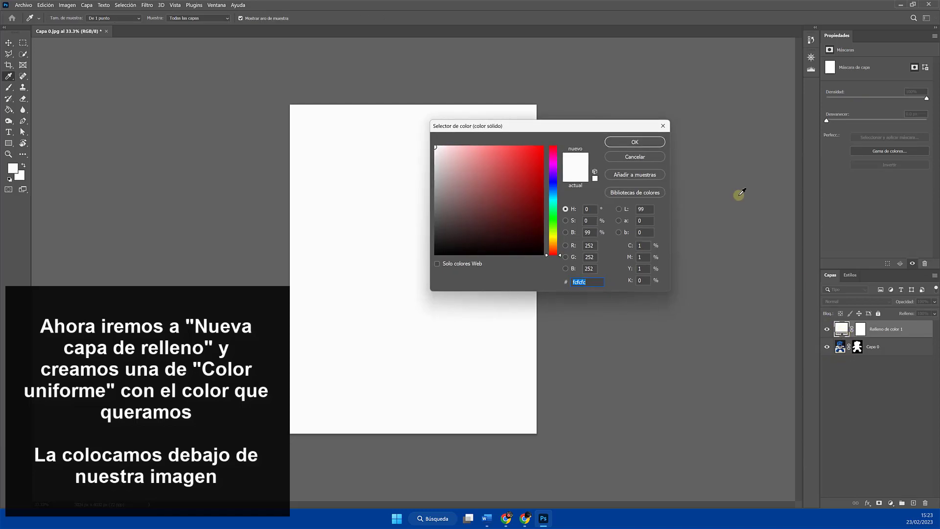
{"action": "left_click", "coordinate": [652, 142]}
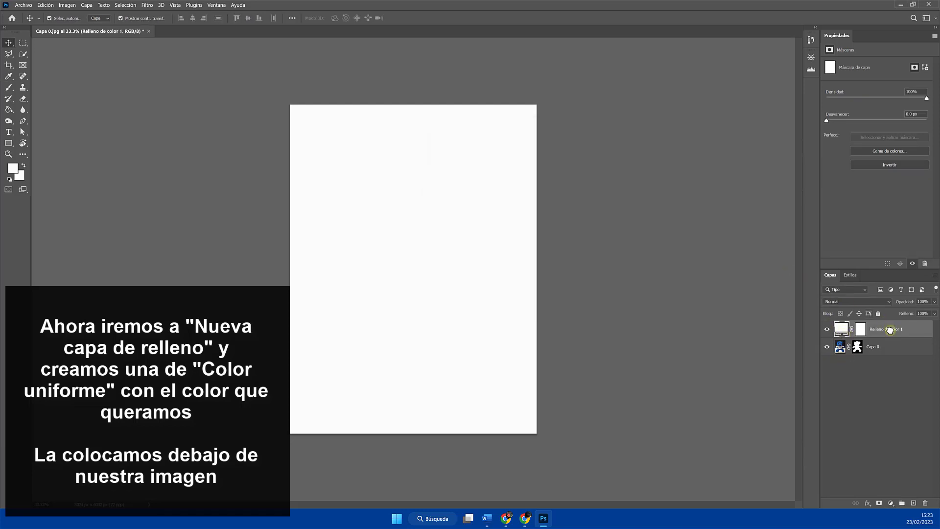
{"action": "left_click_drag", "start_coordinate": [890, 330], "coordinate": [892, 366]}
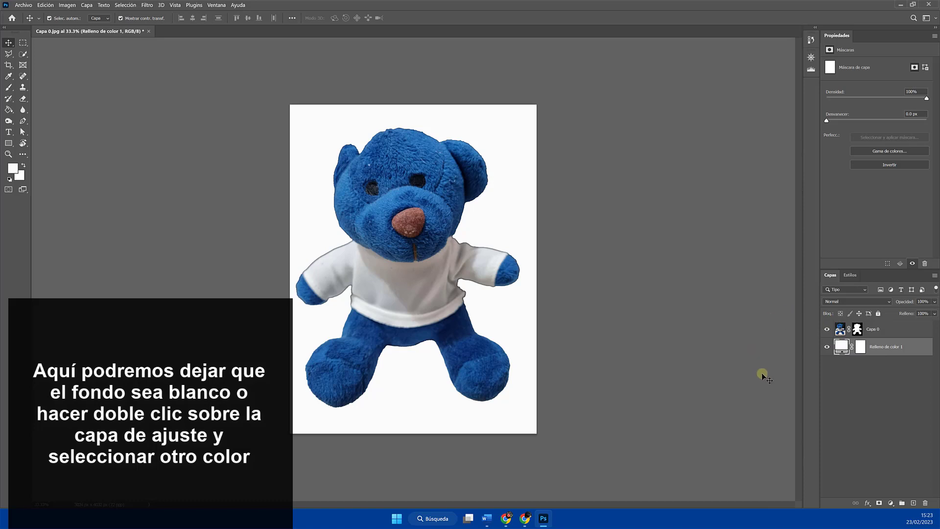
Change the background fill layer's colour to light blue, b0d3f7.
{"action": "double_click", "coordinate": [838, 354]}
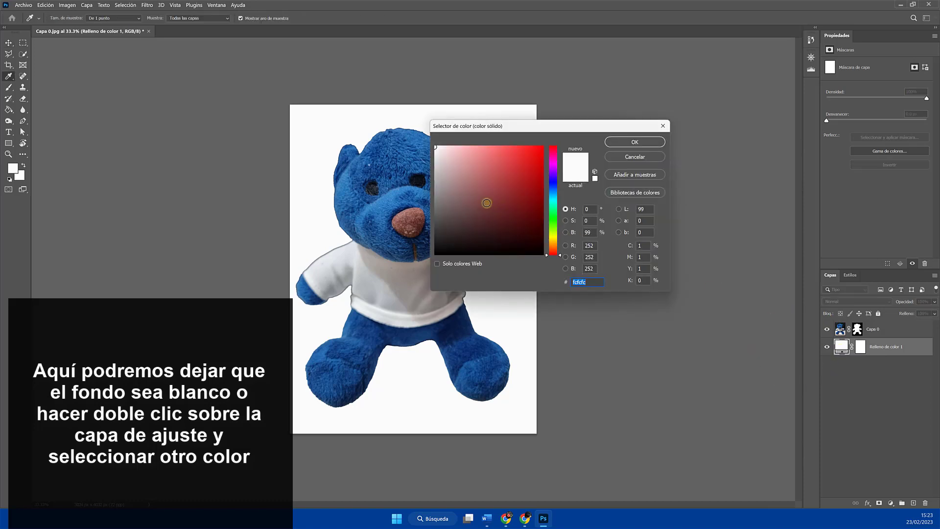
{"action": "left_click", "coordinate": [487, 202]}
{"action": "left_click", "coordinate": [496, 187]}
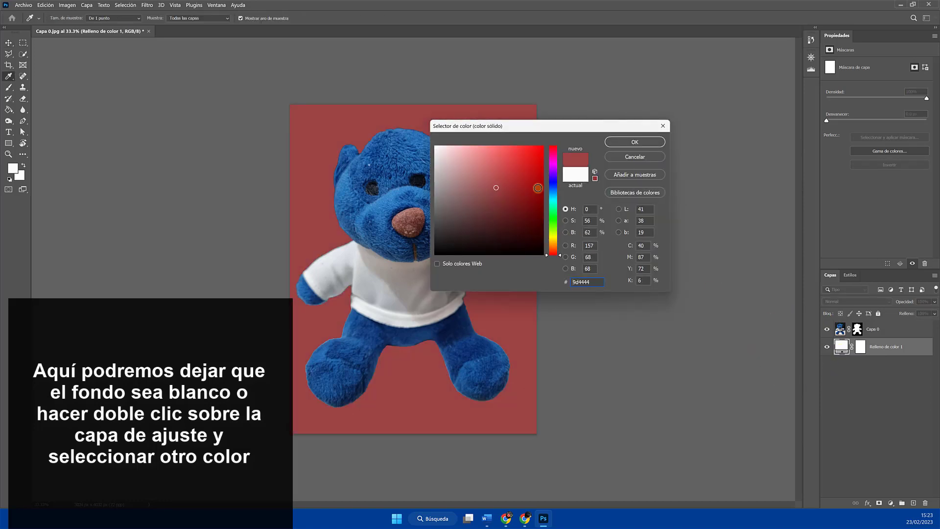
{"action": "left_click", "coordinate": [553, 191]}
{"action": "left_click_drag", "start_coordinate": [499, 188], "coordinate": [466, 149]}
{"action": "left_click", "coordinate": [629, 143]}
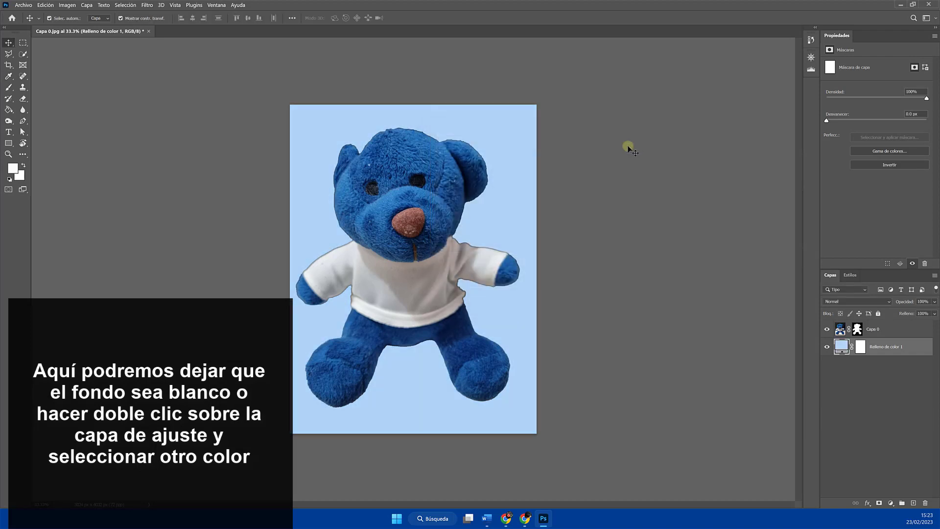
Set the background fill layer's colour to pure white.
{"action": "double_click", "coordinate": [841, 346]}
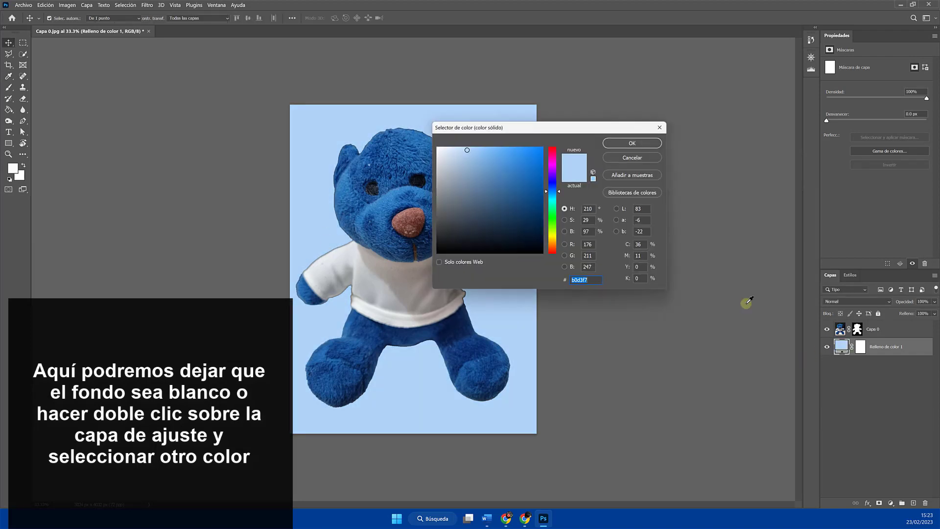
{"action": "left_click_drag", "start_coordinate": [465, 149], "coordinate": [404, 131]}
{"action": "left_click", "coordinate": [610, 143]}
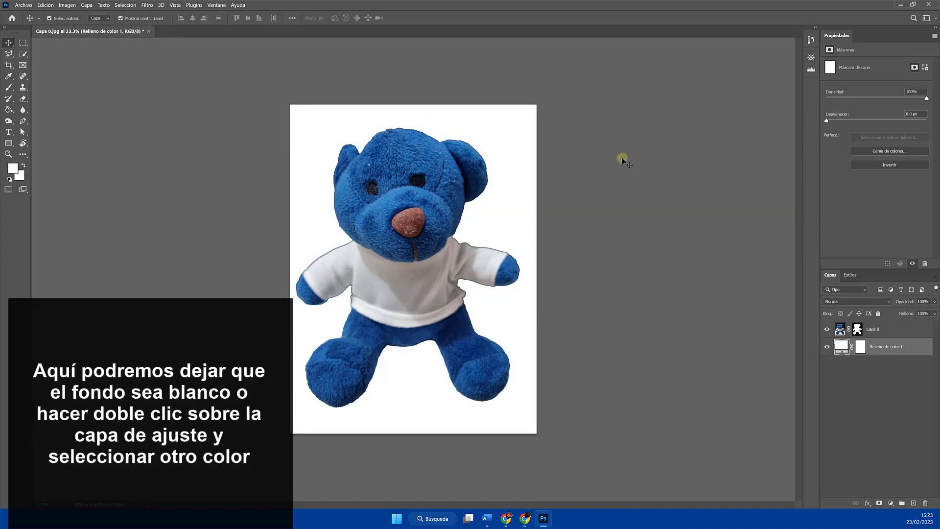